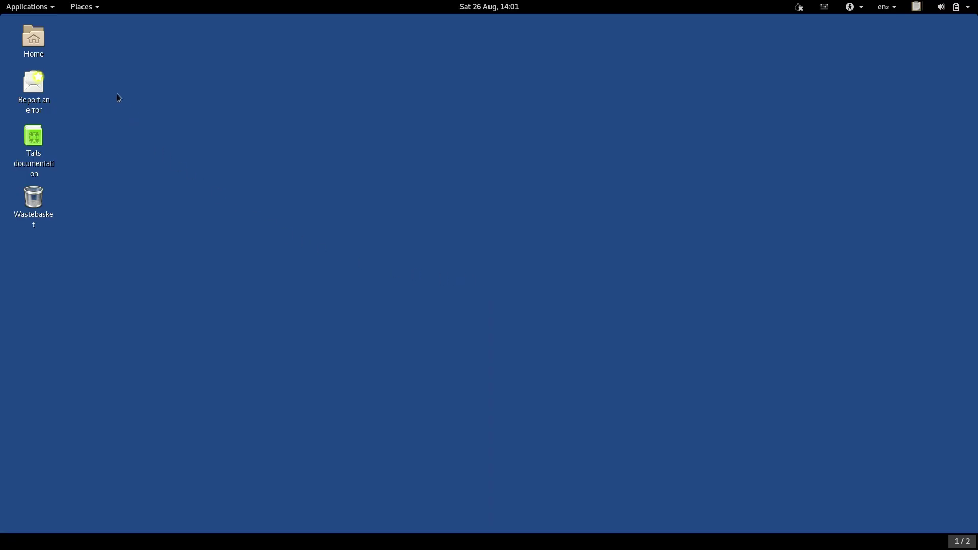
# Step: Launch Tails Installer from the Applications > Tails menu
pyautogui.click(31, 6)
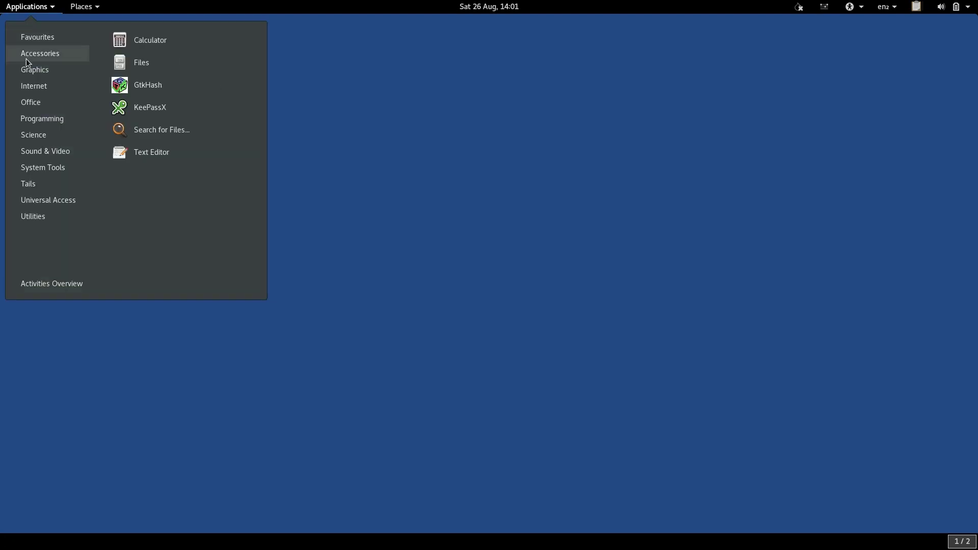
pyautogui.moveTo(24, 185)
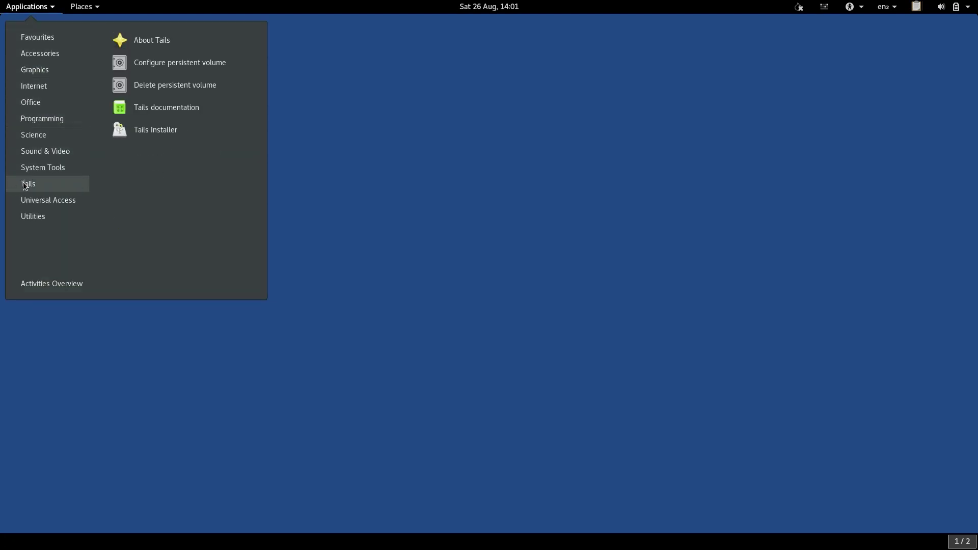
pyautogui.click(143, 136)
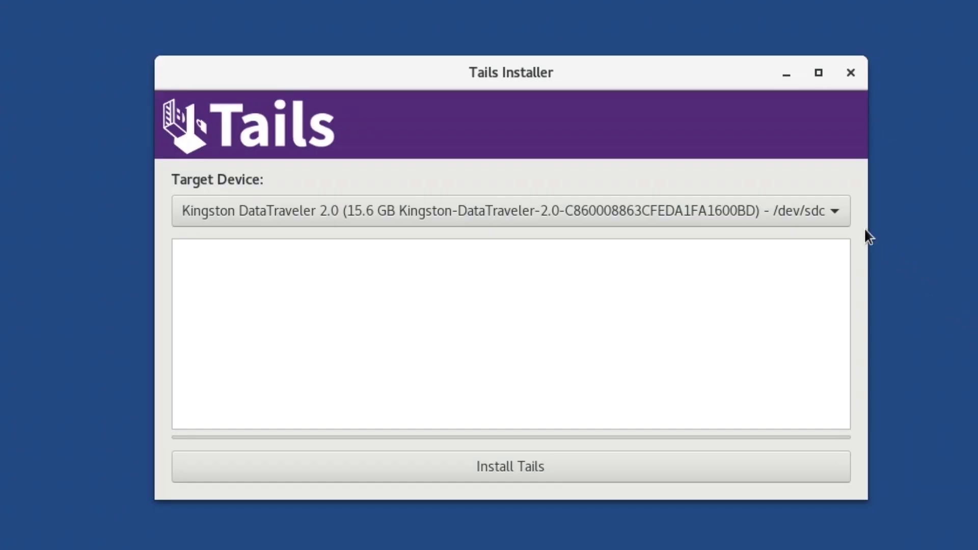
# Step: Select the 15.6 GB Kingston DataTraveler (/dev/sdc) as target device and start Install Tails
pyautogui.click(838, 211)
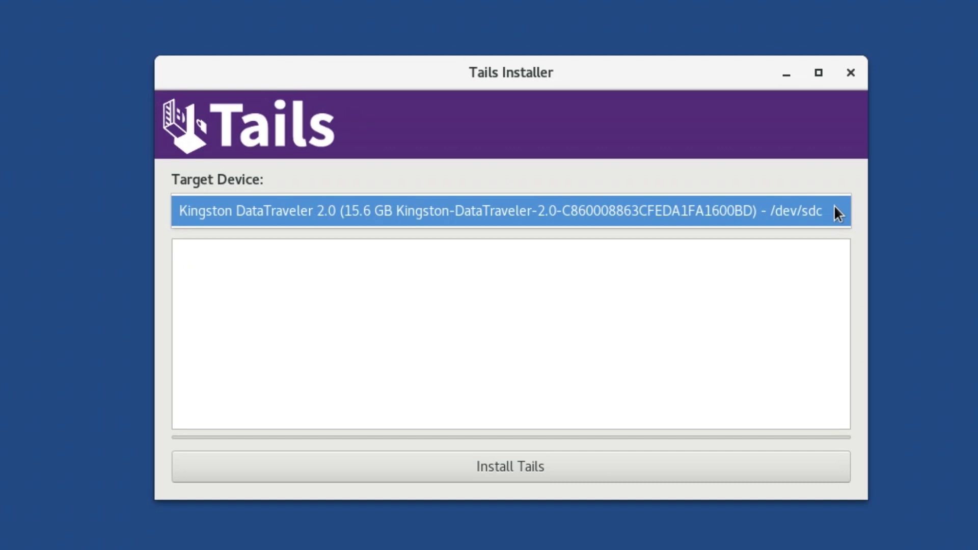
pyautogui.click(834, 206)
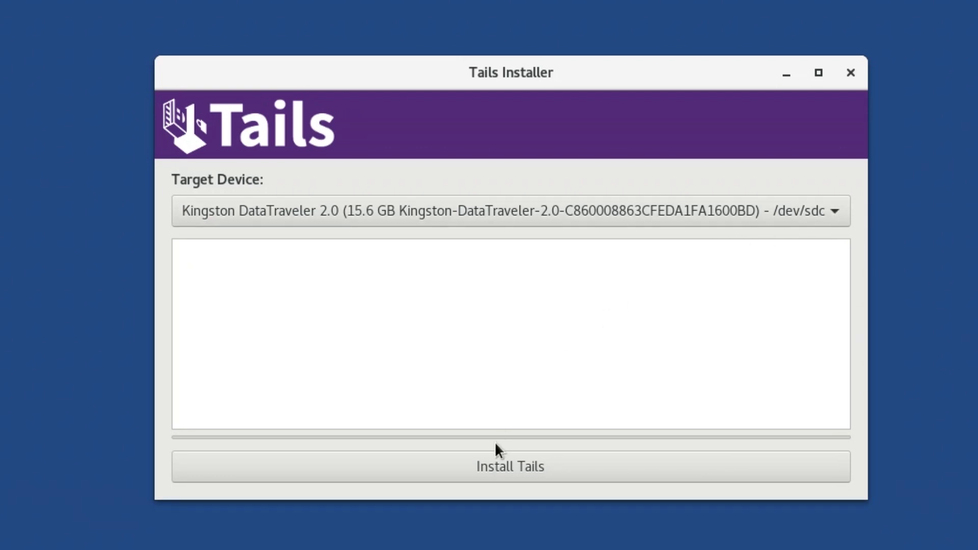
pyautogui.click(485, 455)
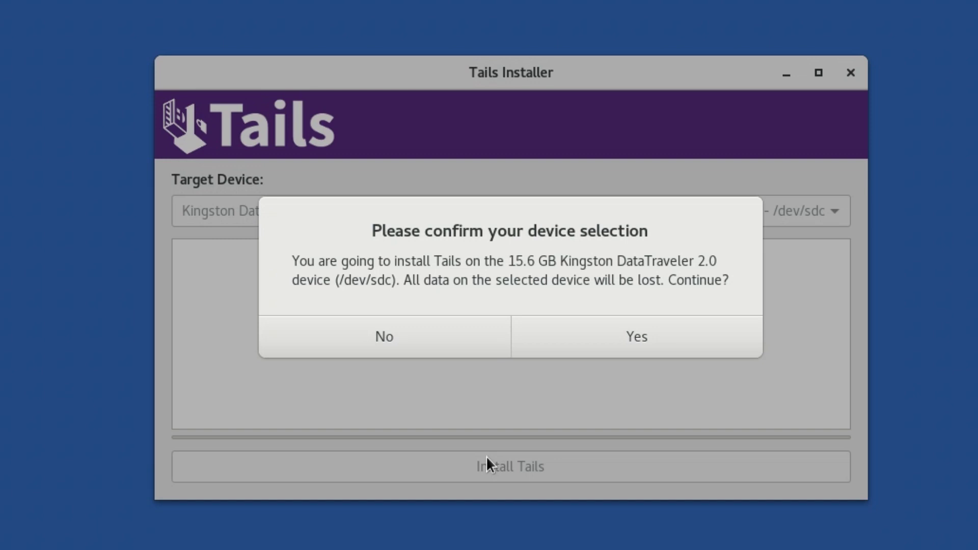
# Step: Confirm installing onto the Kingston DataTraveler and close the installer once installation completes
pyautogui.click(600, 339)
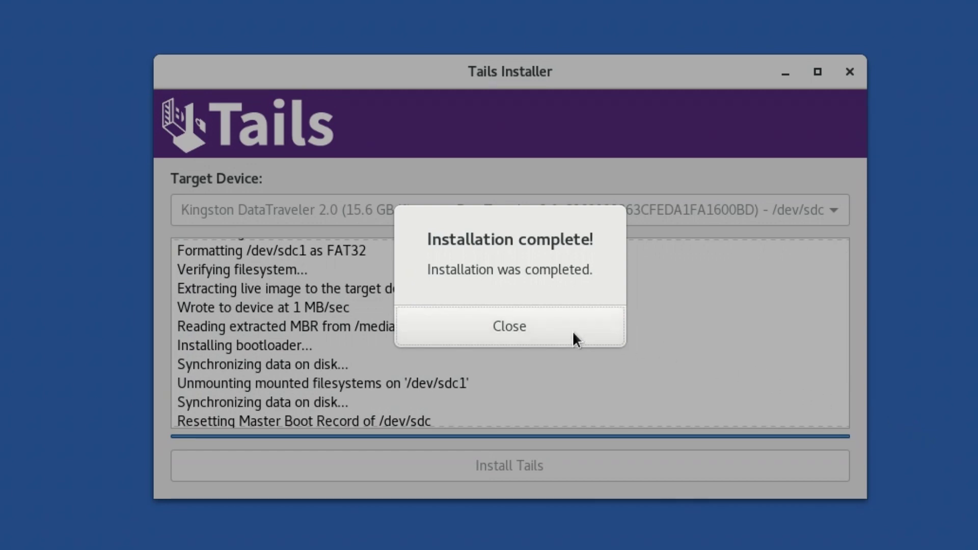
pyautogui.click(505, 326)
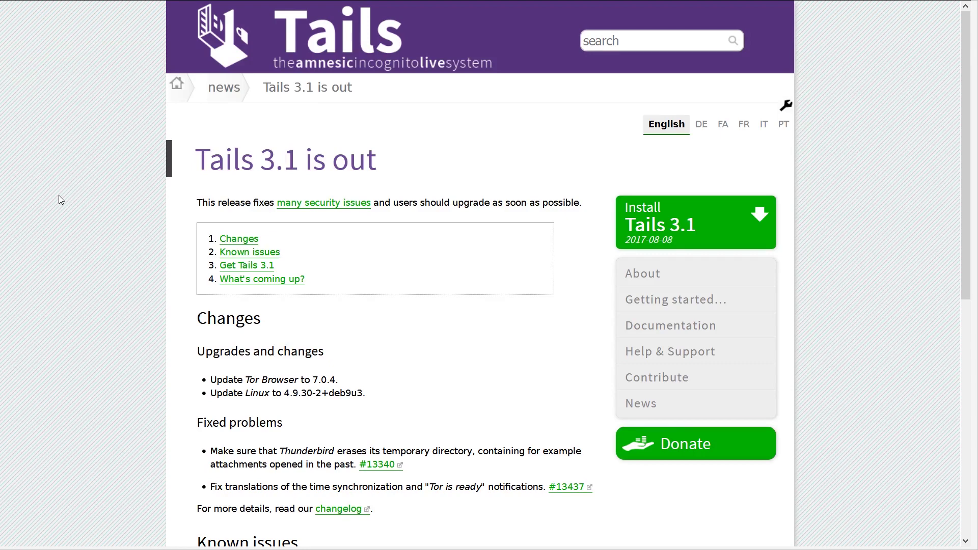
pyautogui.scroll(-5, 59, 195)
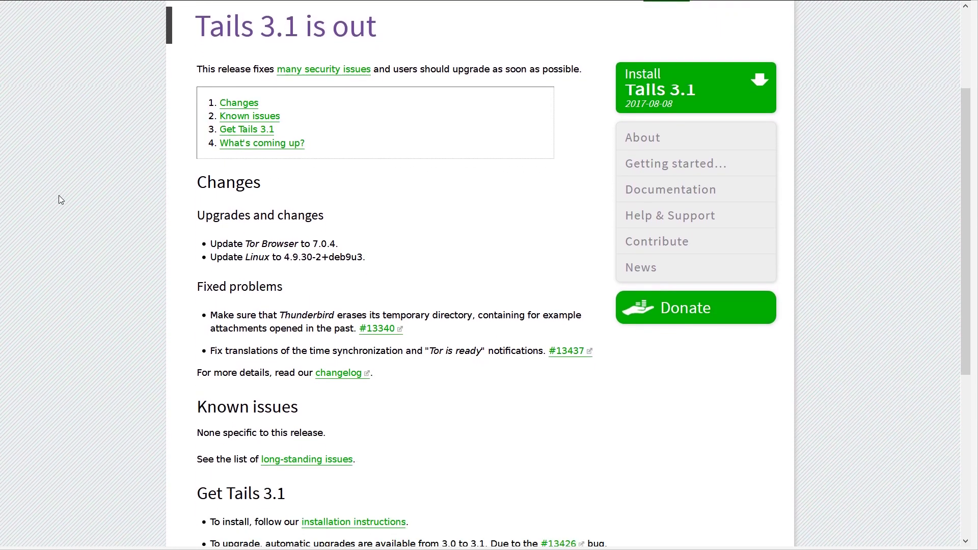
pyautogui.scroll(-5, 59, 194)
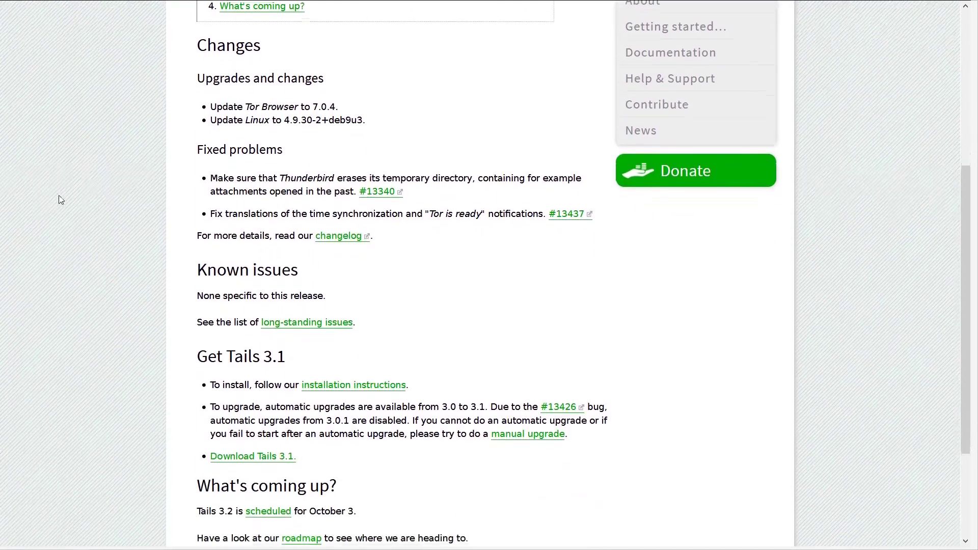
pyautogui.scroll(-2, 59, 194)
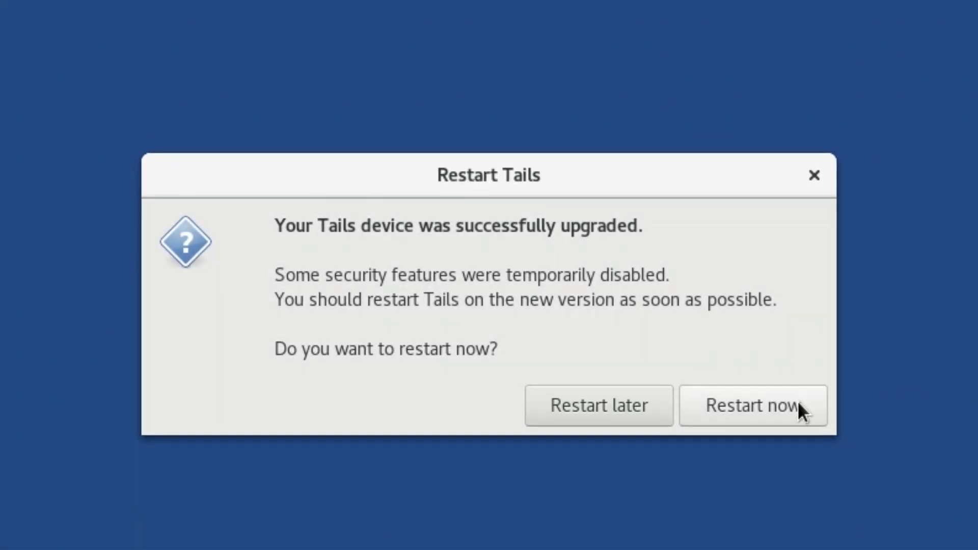
# Step: Restart Tails now to boot into the upgraded version
pyautogui.click(797, 401)
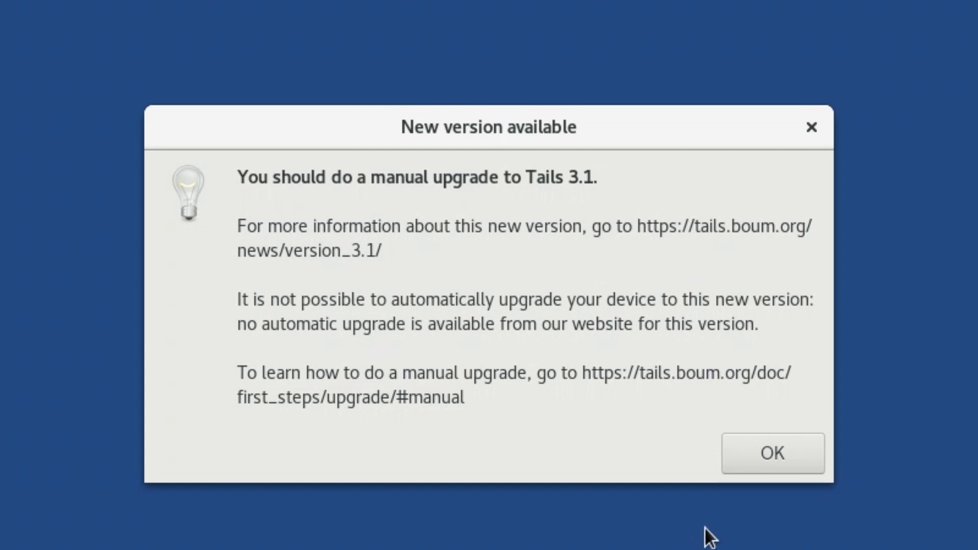
# Step: Dismiss the Tails 3.1 manual-upgrade notice and relaunch Tails Installer from Applications
pyautogui.click(790, 451)
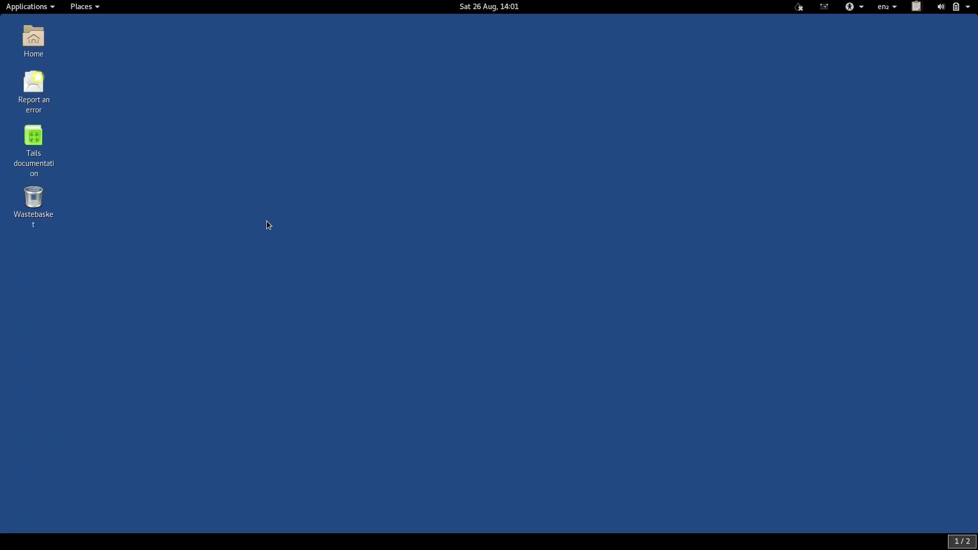
pyautogui.click(29, 6)
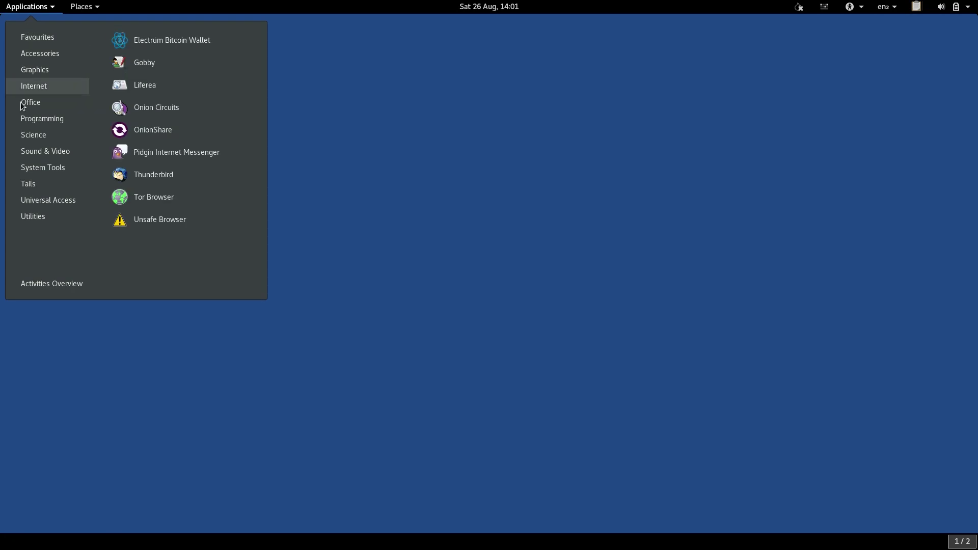
pyautogui.click(142, 136)
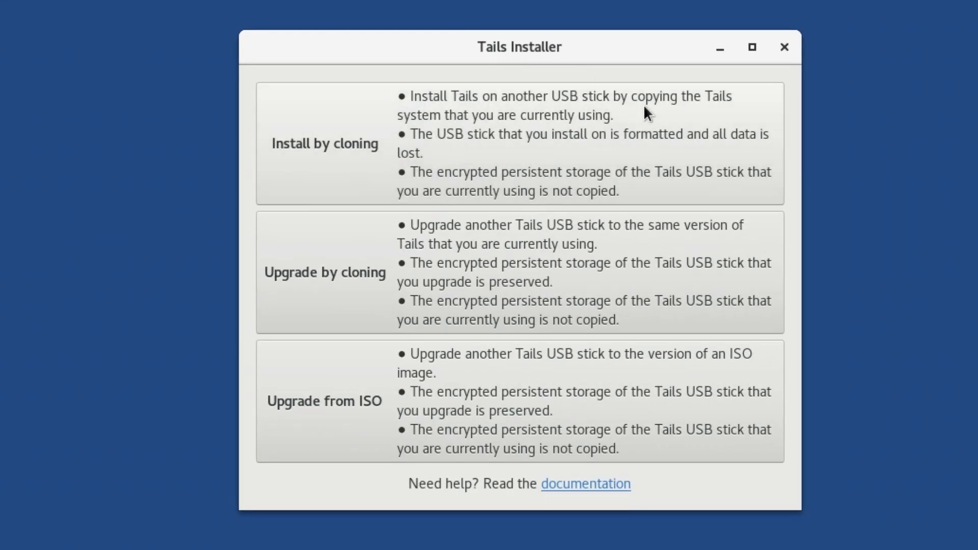
# Step: Clone the running Tails onto the Kingston DataTraveler (/dev/sdc), confirm the erase, and close when complete
pyautogui.click(717, 153)
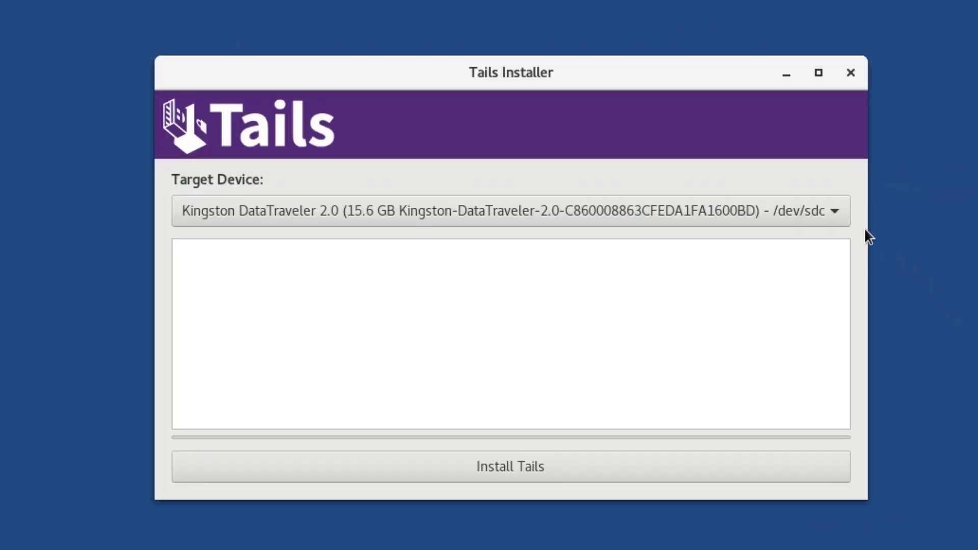
pyautogui.click(837, 216)
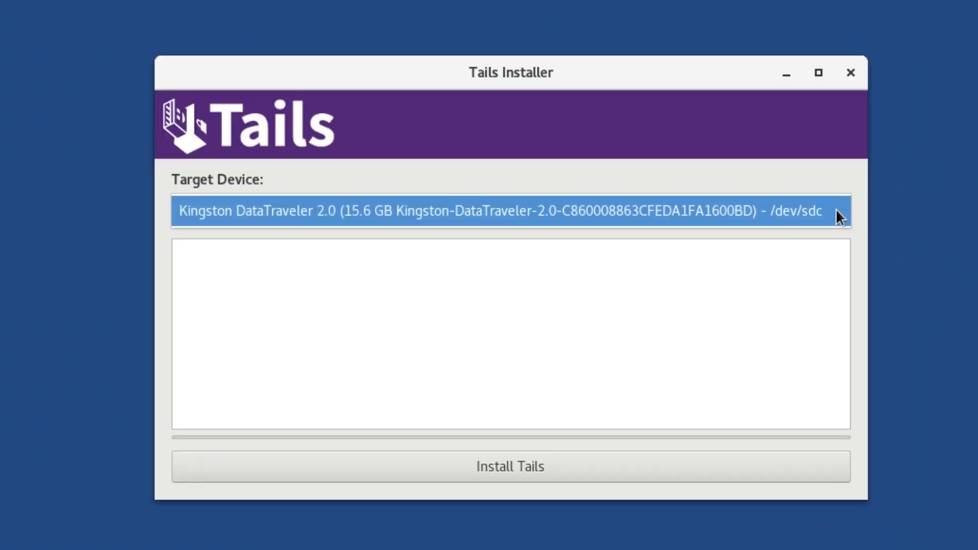
pyautogui.click(835, 207)
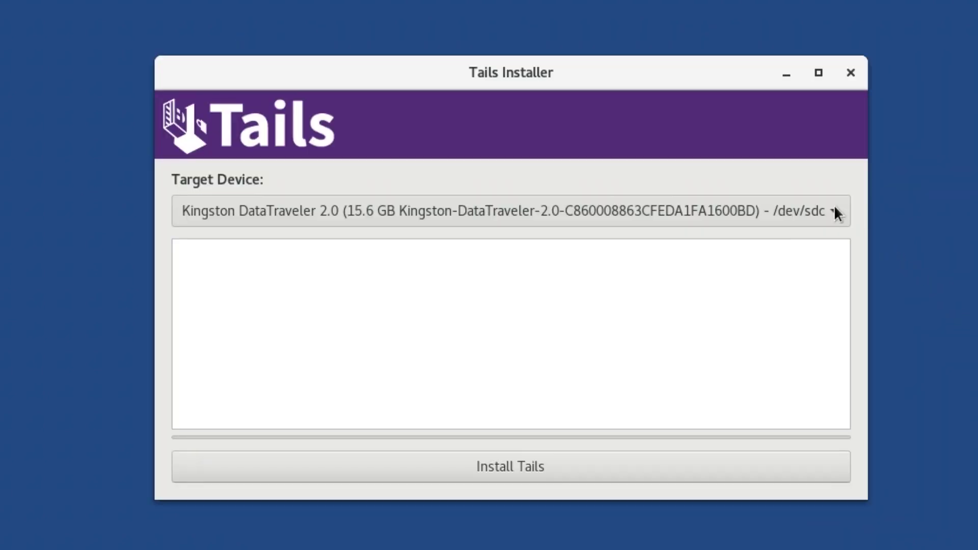
pyautogui.click(487, 456)
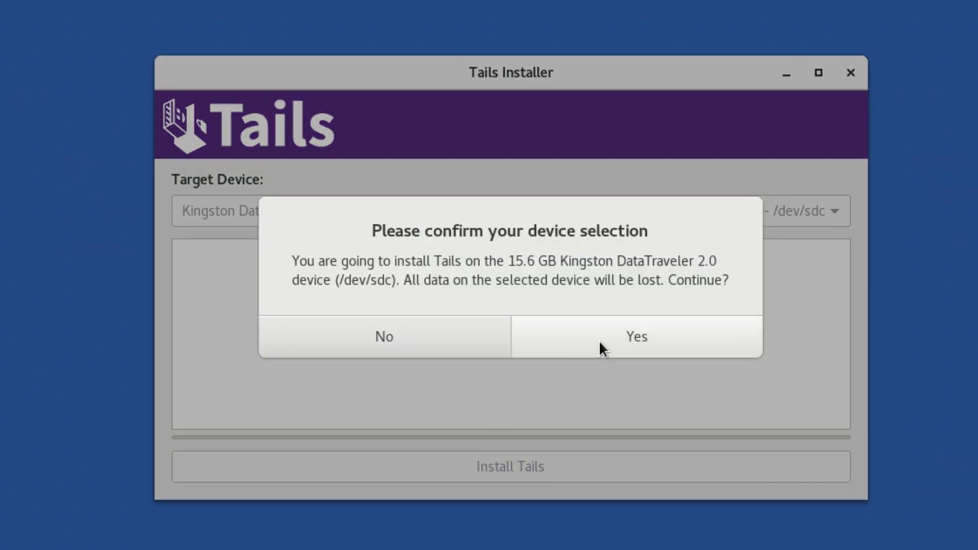
pyautogui.click(600, 341)
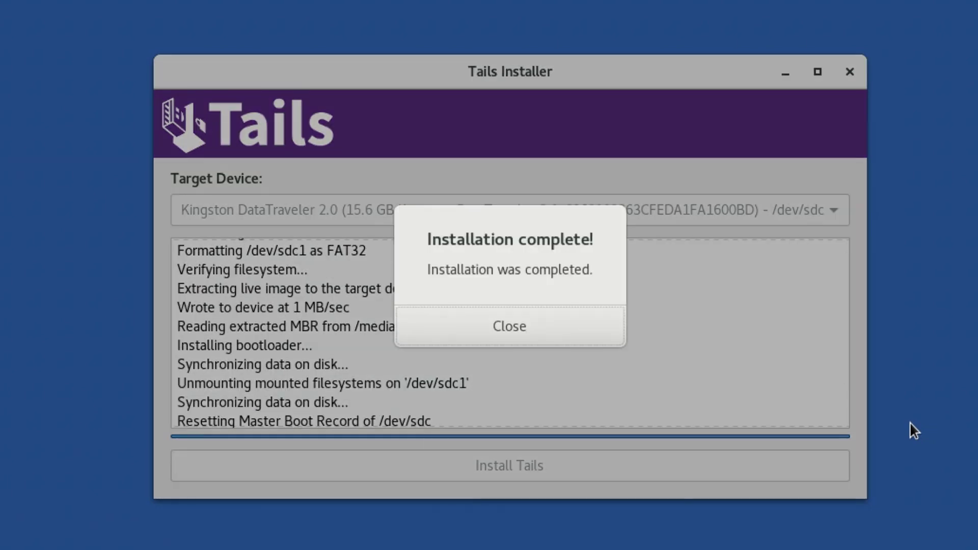
pyautogui.click(506, 325)
# Step: Restart Tails from the system menu, then connect to the chosen Wi-Fi network
pyautogui.click(956, 6)
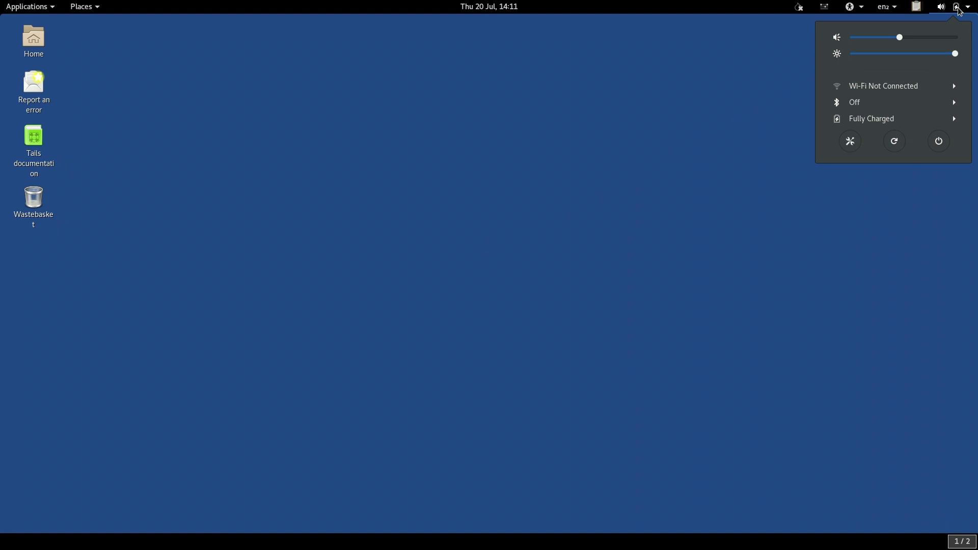
pyautogui.click(922, 85)
pyautogui.click(930, 100)
pyautogui.click(564, 401)
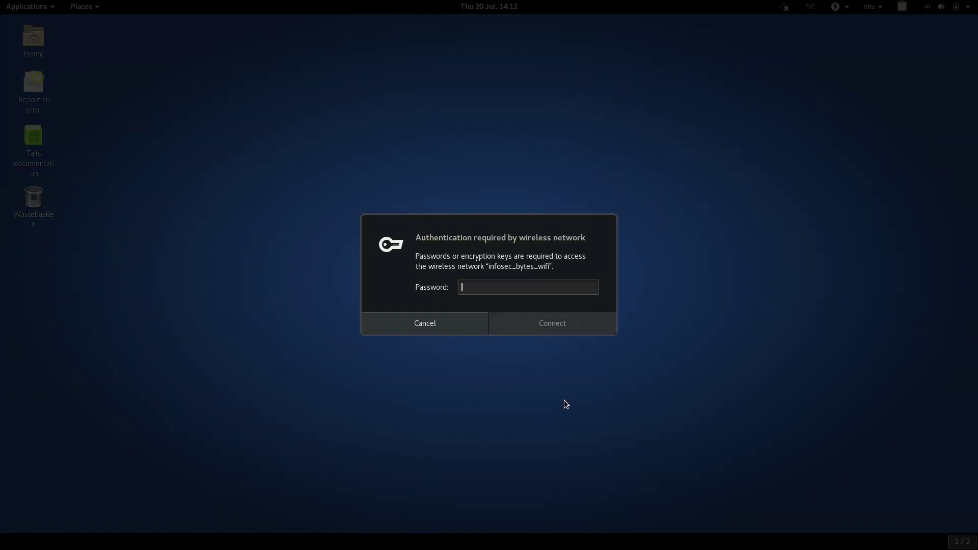
# Step: Enter the Wi-Fi password, launch Tor Browser, and reach the Install Tails 3.1 assistant via the Tails homepage
pyautogui.write('••••••••••••••••••')
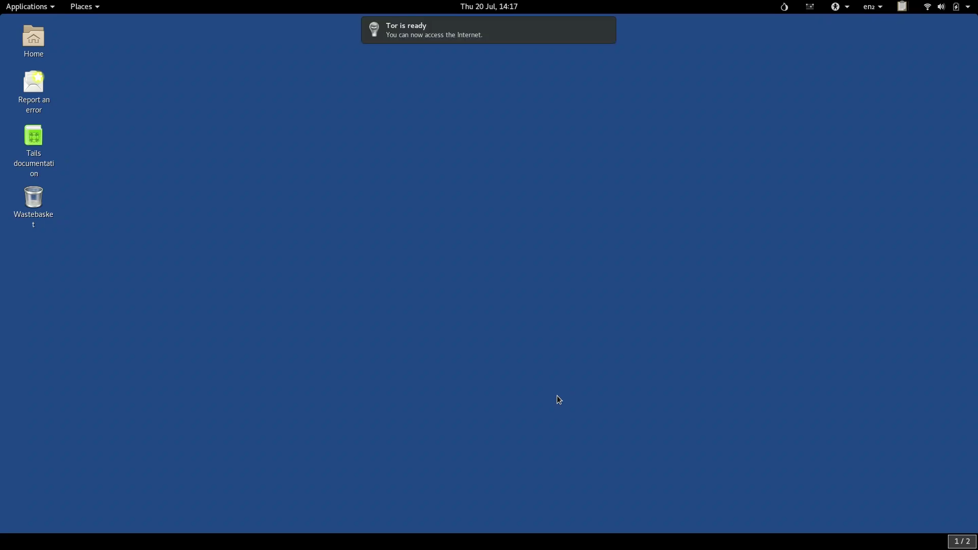
pyautogui.click(30, 6)
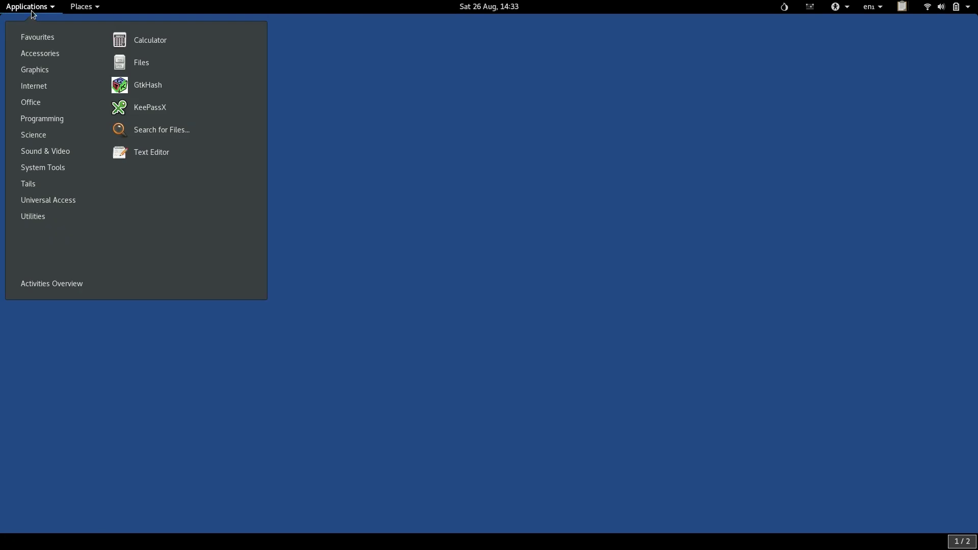
pyautogui.moveTo(32, 85)
pyautogui.click(176, 45)
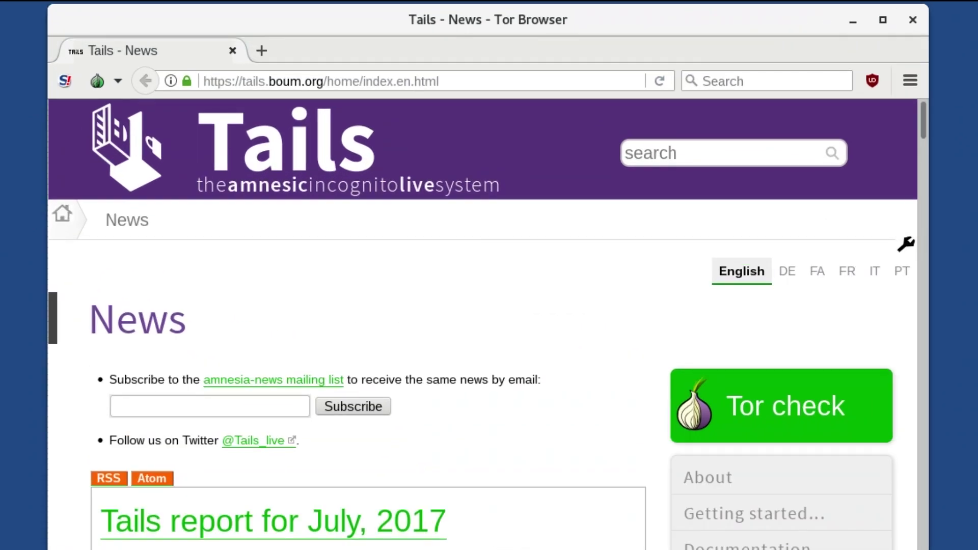
pyautogui.click(250, 155)
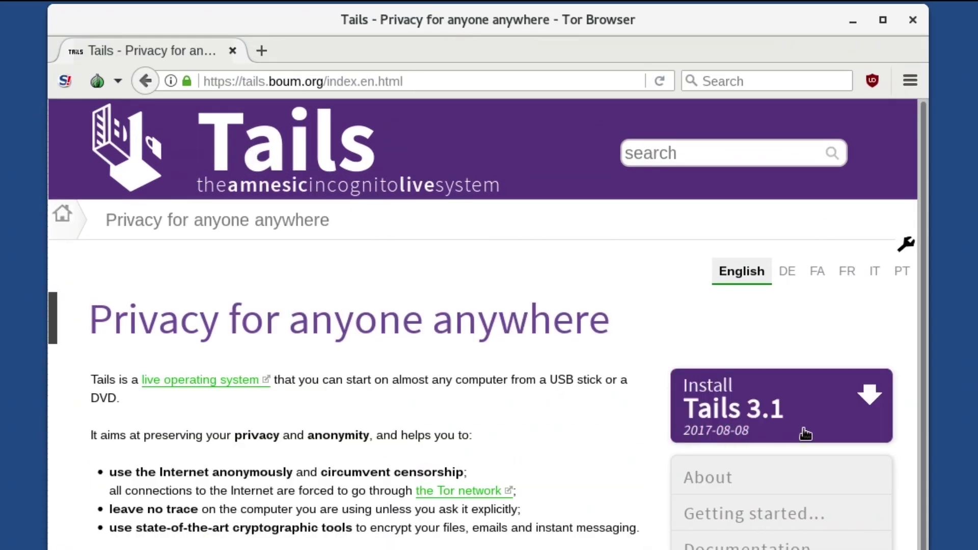
pyautogui.click(836, 419)
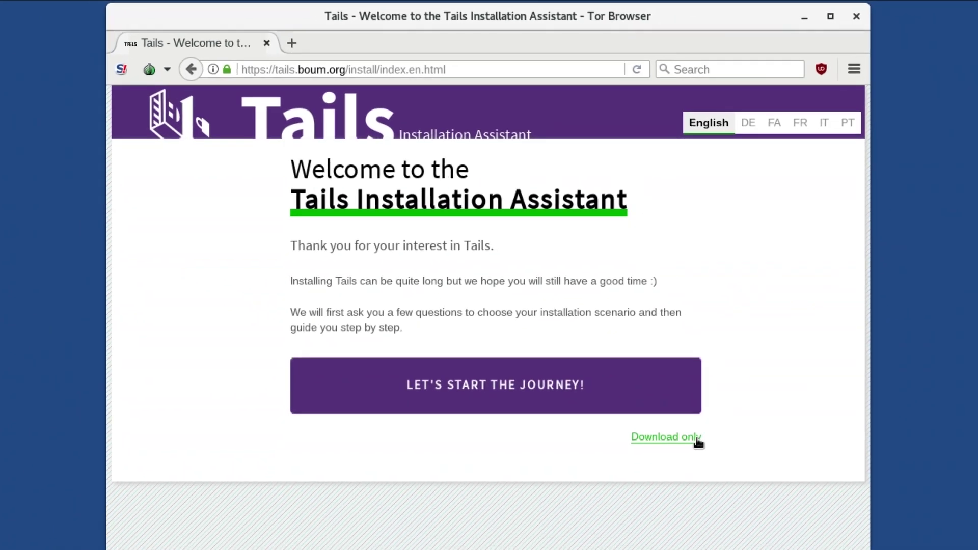
# Step: Choose Download only and install the Tails Download and Verify add-on in Tor Browser
pyautogui.click(728, 505)
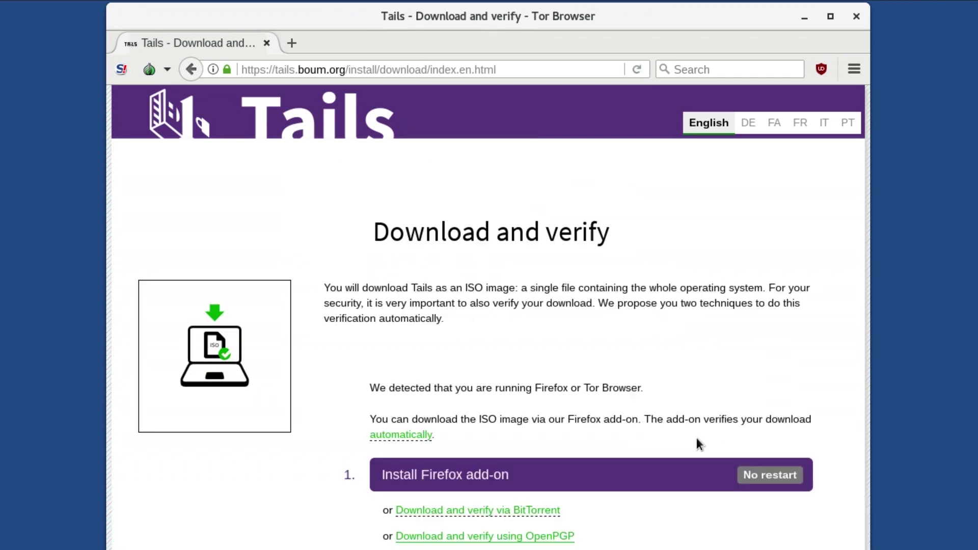
pyautogui.click(468, 480)
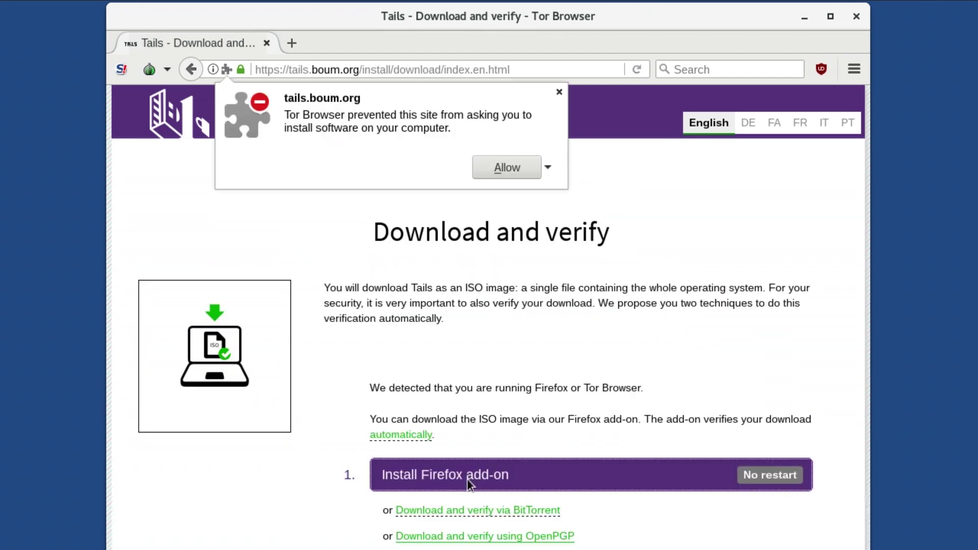
pyautogui.click(512, 163)
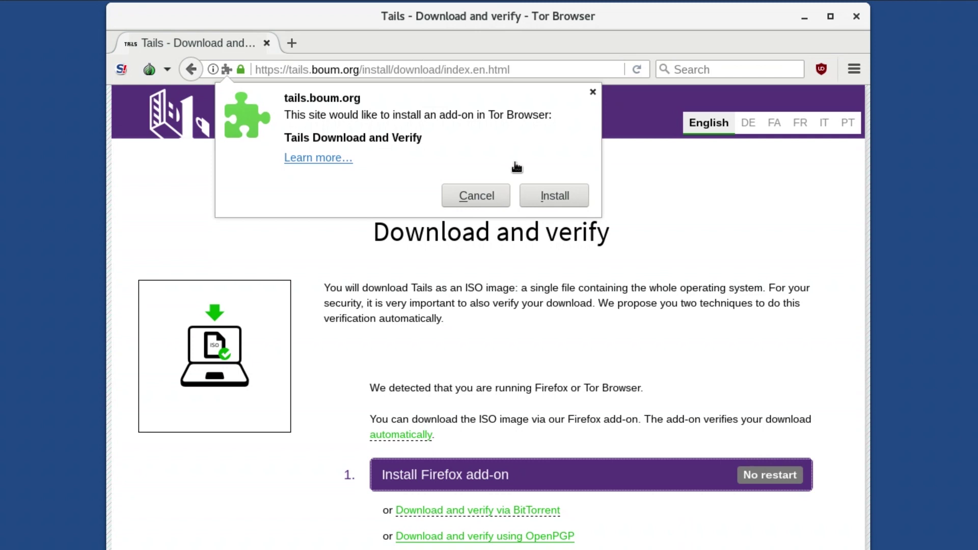
pyautogui.click(539, 191)
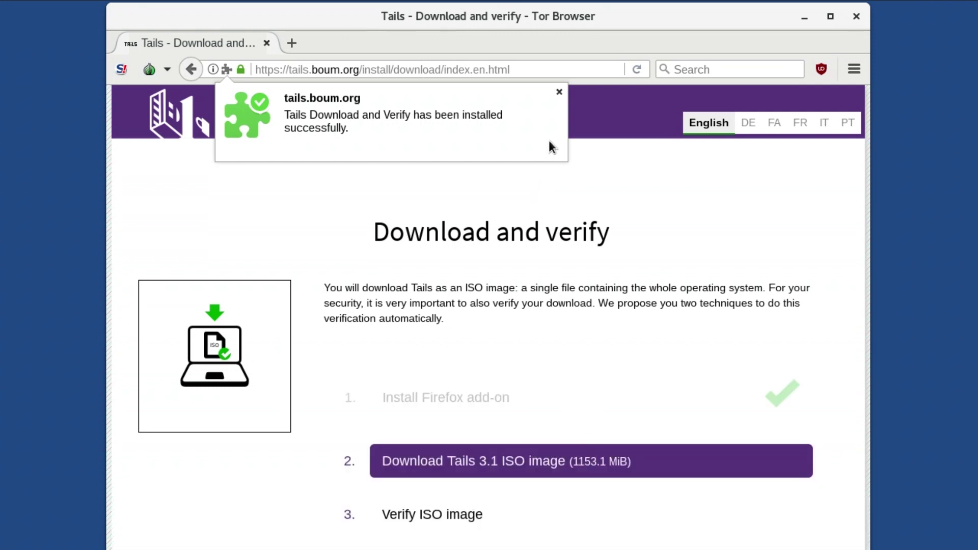
pyautogui.click(558, 92)
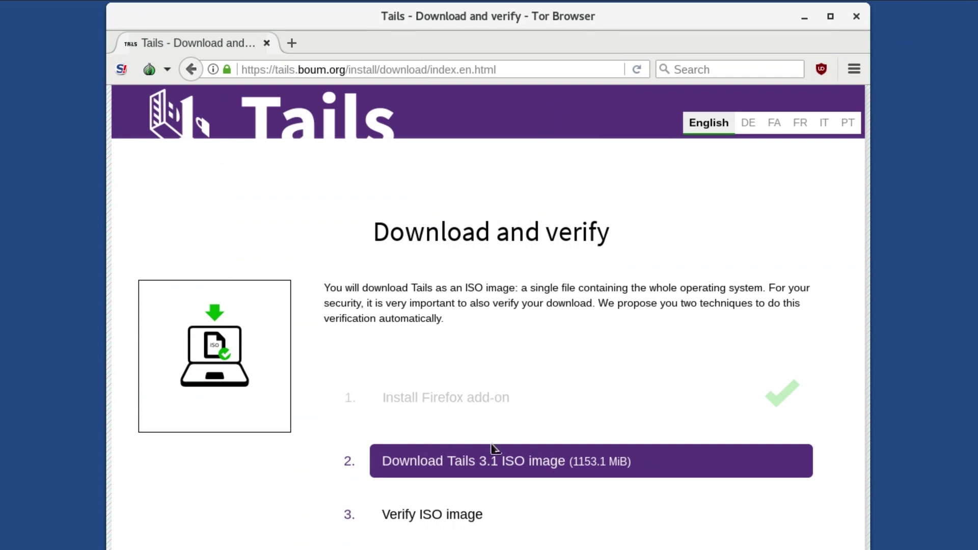
# Step: Download tails-amd64-3.1.iso, saving it into the Tor Browser folder
pyautogui.click(493, 460)
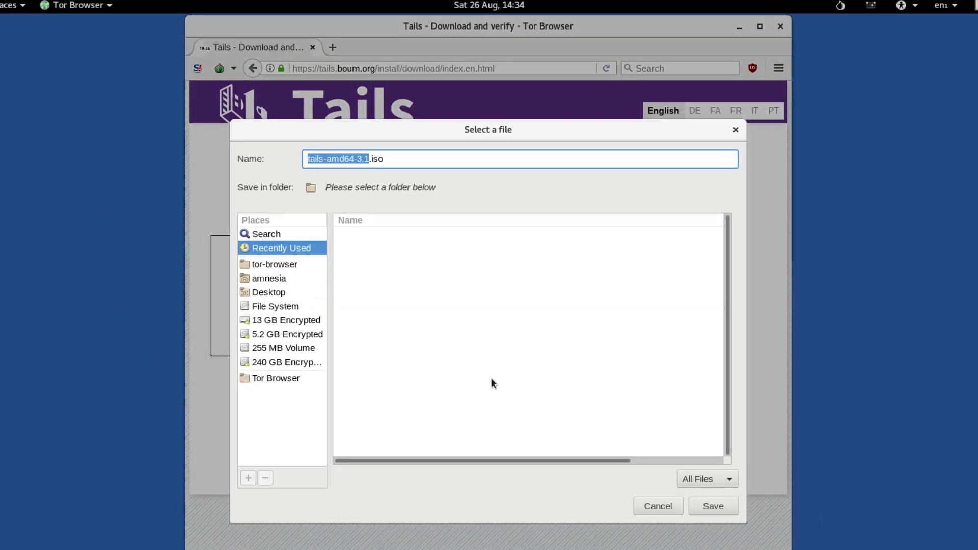
pyautogui.click(297, 379)
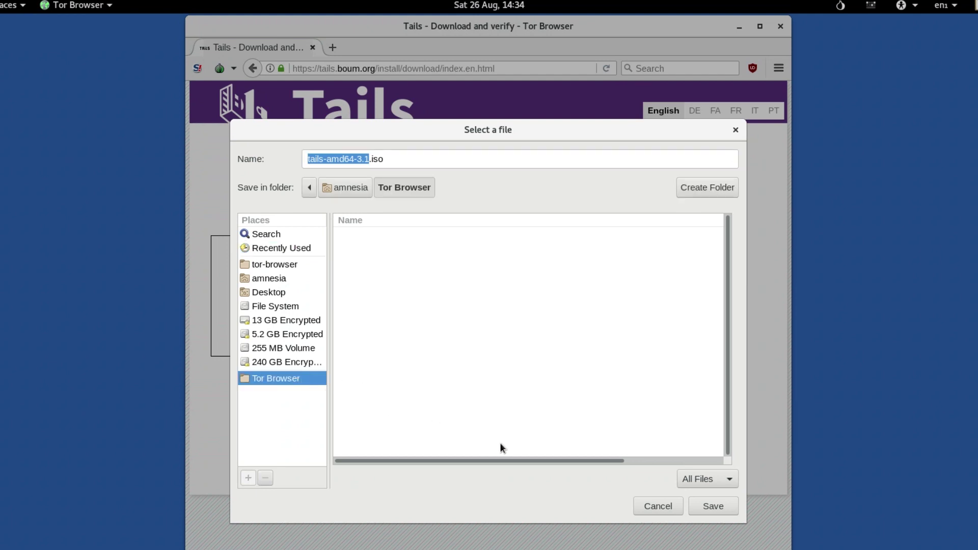
pyautogui.click(712, 504)
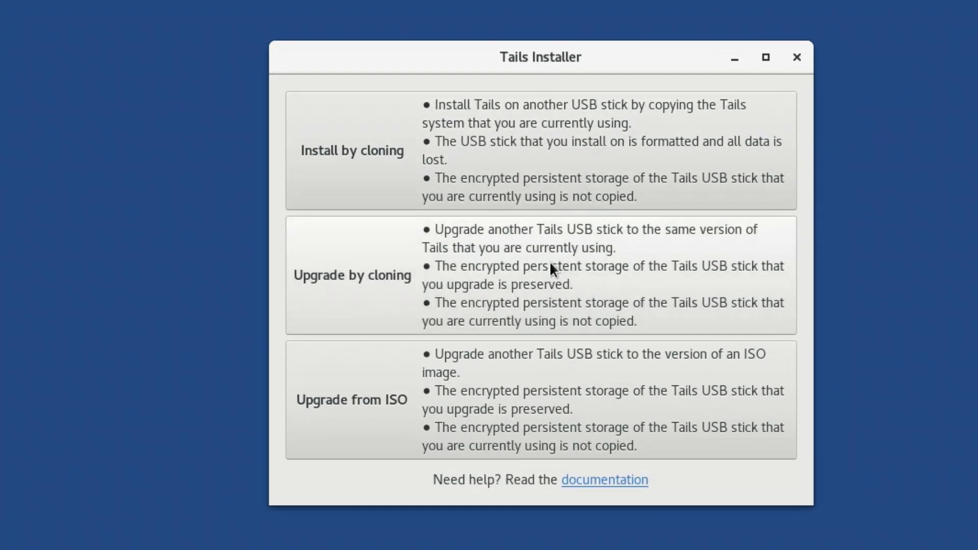
# Step: Choose Upgrade from ISO and select tails-amd64-3.1.iso from the Tor Browser folder as the source
pyautogui.click(561, 367)
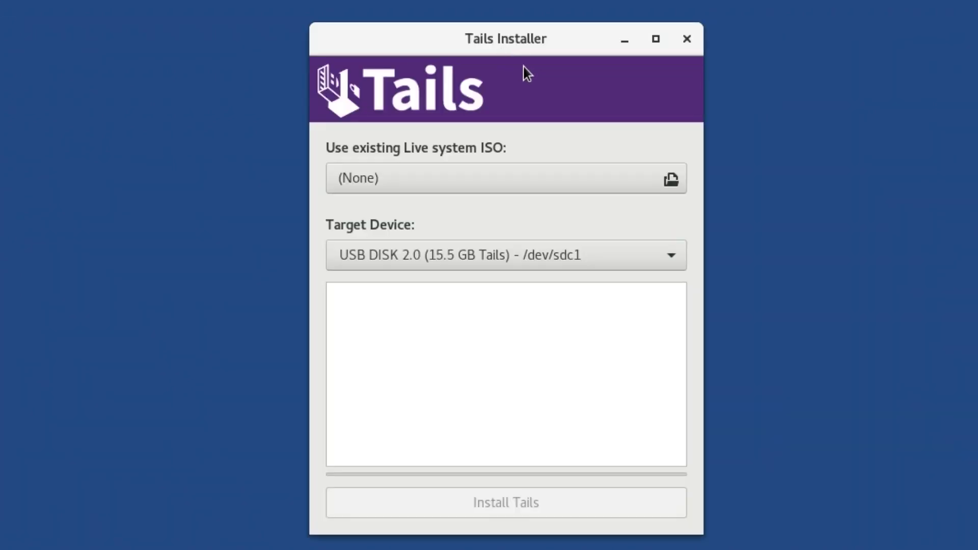
pyautogui.click(663, 179)
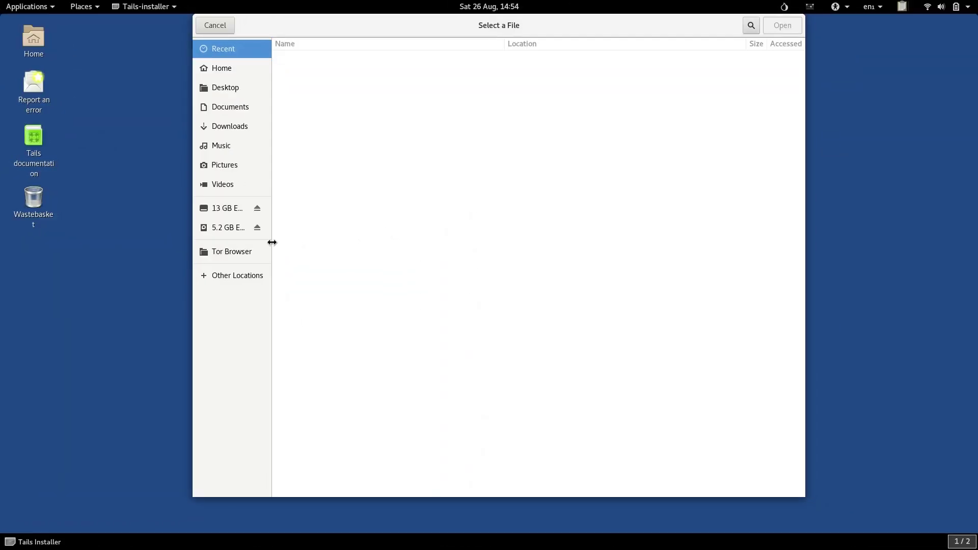
pyautogui.click(249, 252)
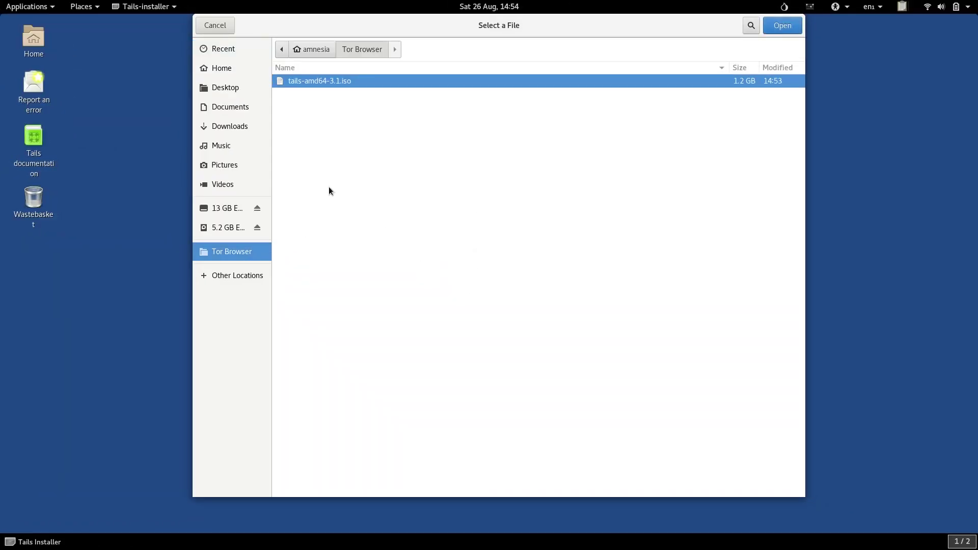
pyautogui.doubleClick(336, 81)
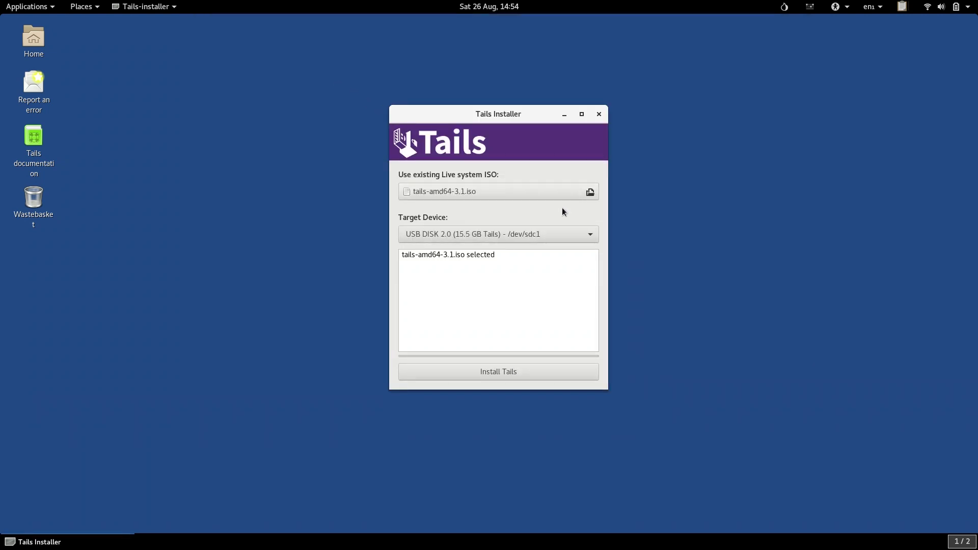
# Step: Keep the 15.5 GB USB DISK 2.0 as target, confirm the upgrade, and acknowledge its completion
pyautogui.click(594, 236)
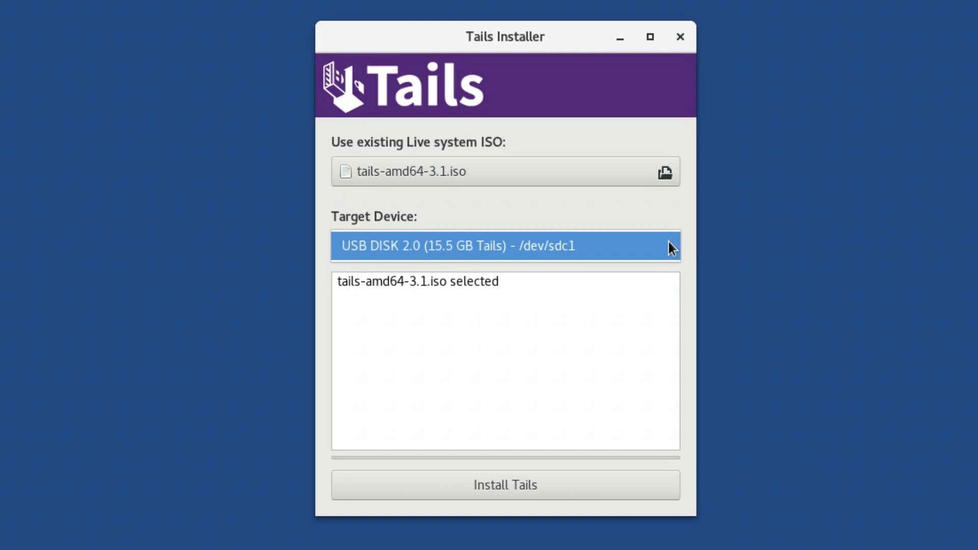
pyautogui.click(668, 242)
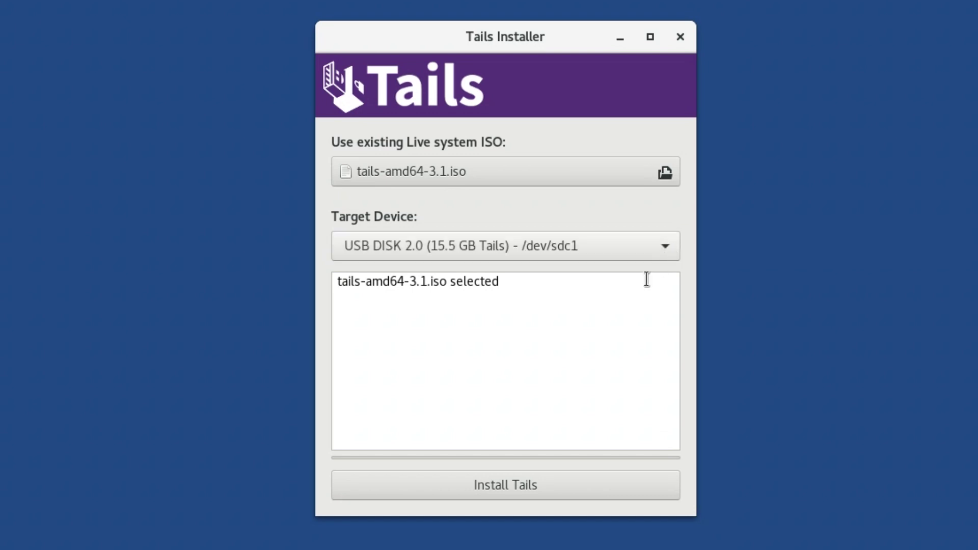
pyautogui.click(549, 484)
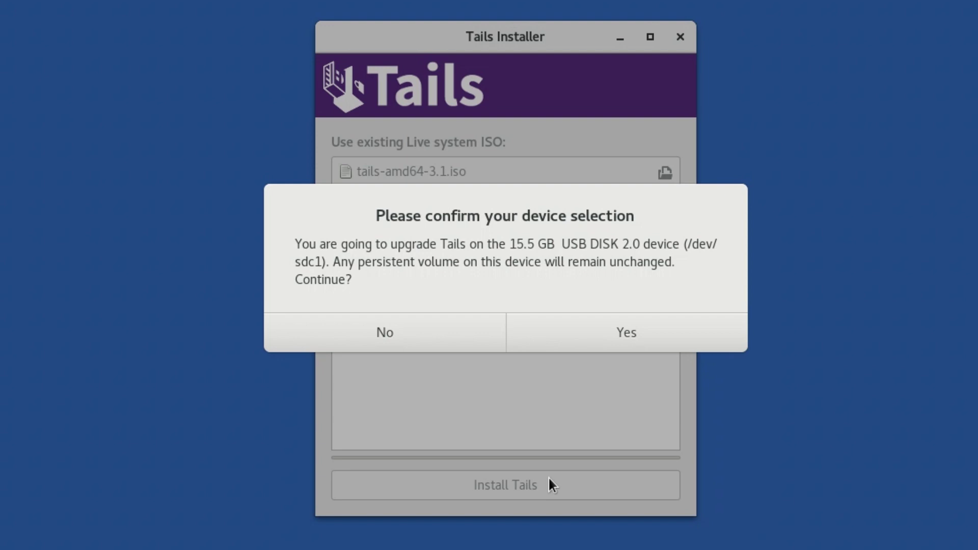
pyautogui.click(653, 332)
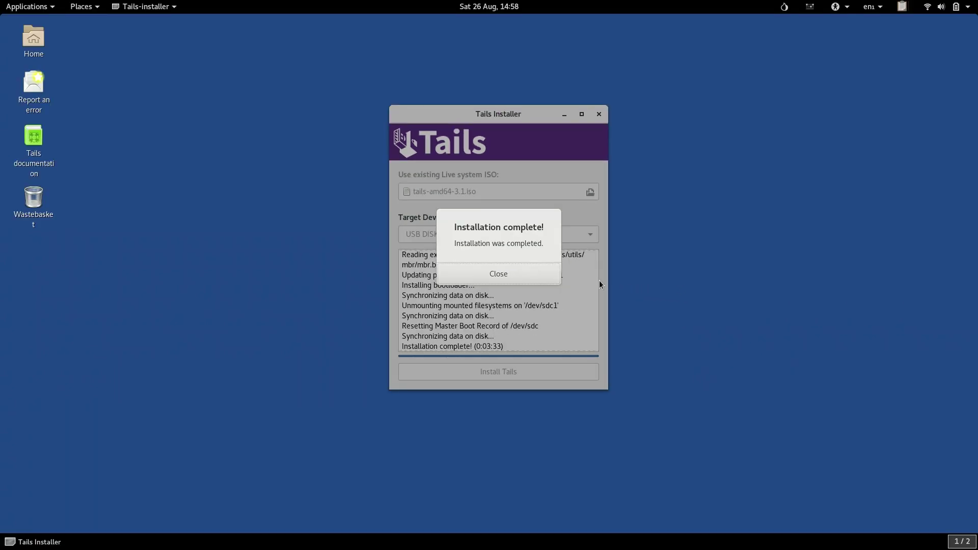
pyautogui.click(498, 275)
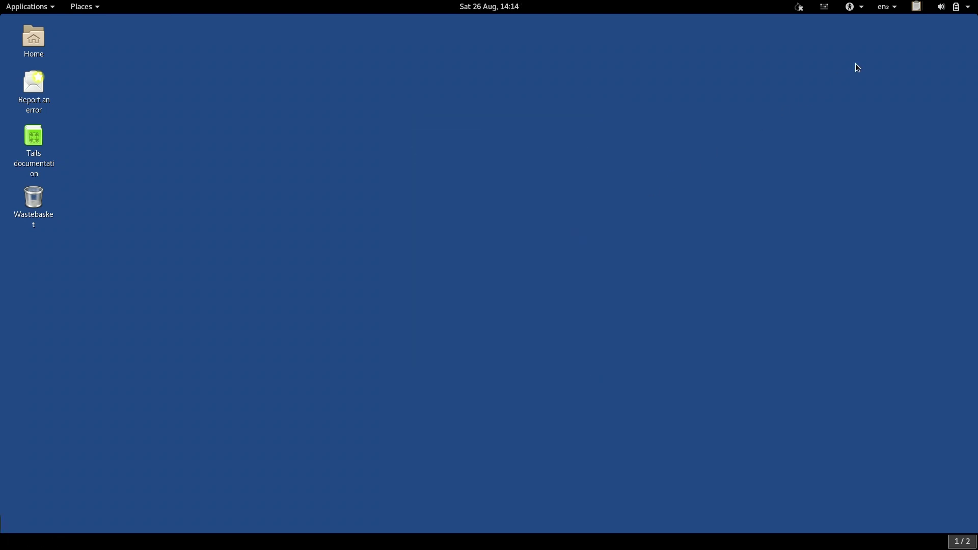
# Step: Restart the computer and start Tails with the default English (UK) greeter settings
pyautogui.click(962, 5)
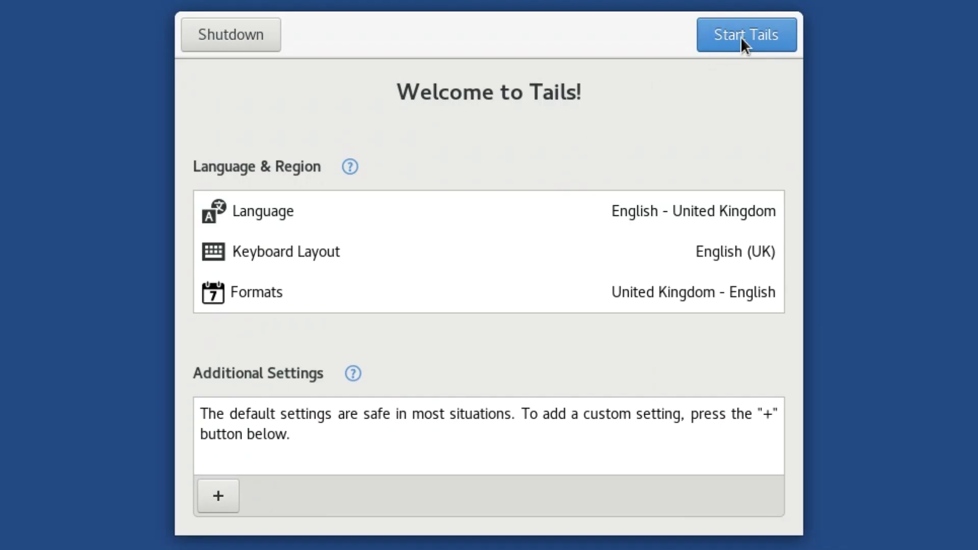
pyautogui.click(744, 41)
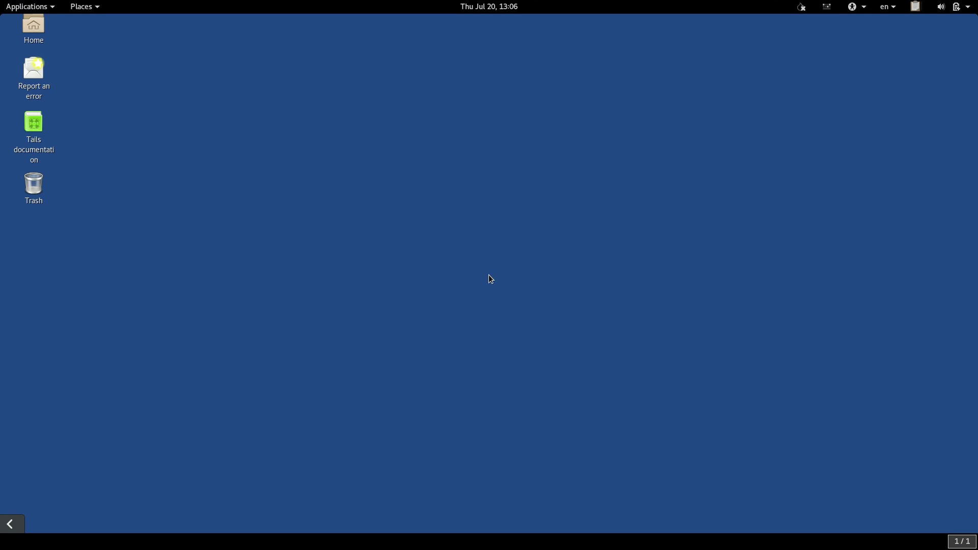